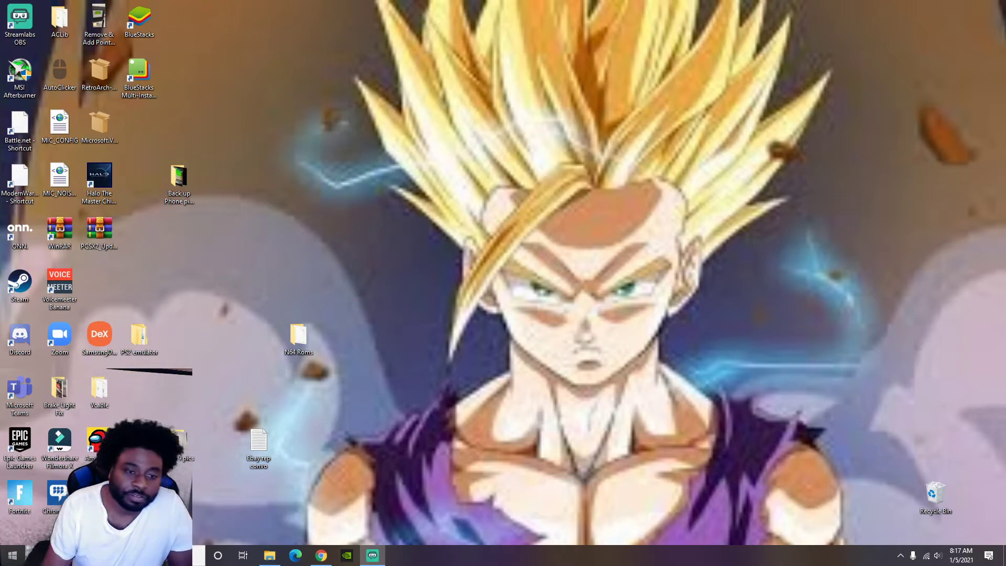
pyautogui.click(319, 560)
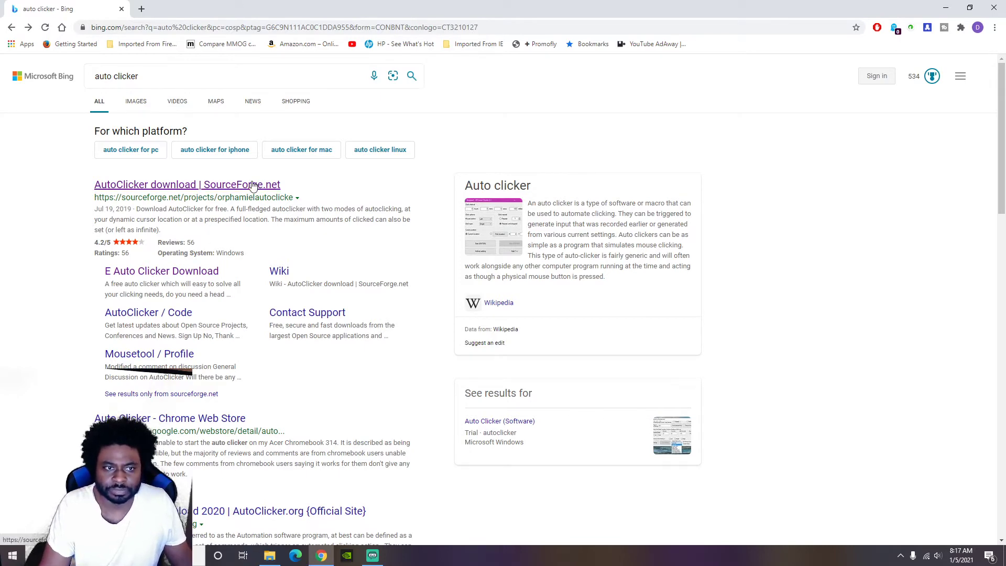
pyautogui.scroll(-3, 283, 157)
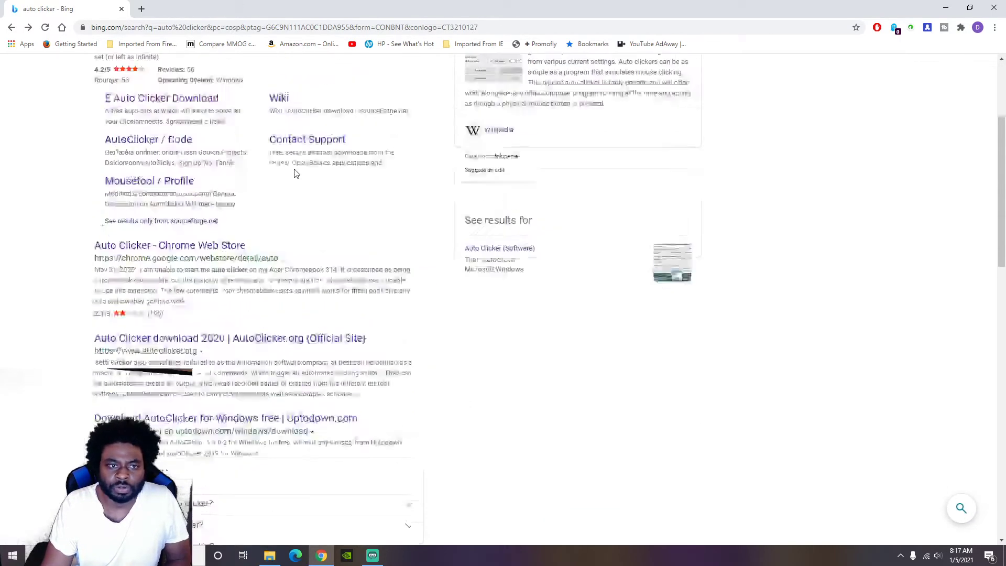
pyautogui.scroll(2, 294, 171)
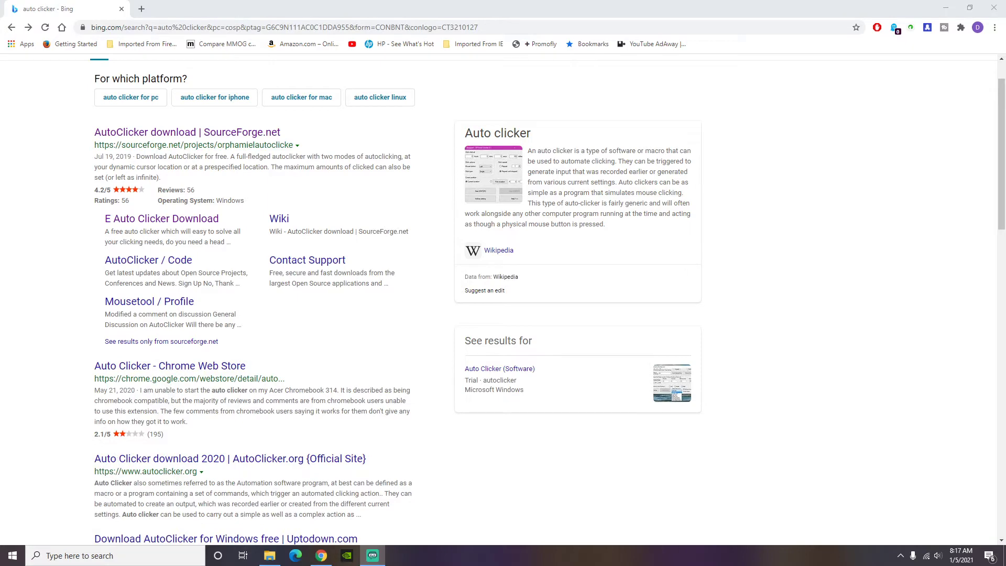
# Step: Download AutoClicker from its SourceForge project page and save it to the Desktop as AutoClicker (1).exe
pyautogui.click(231, 131)
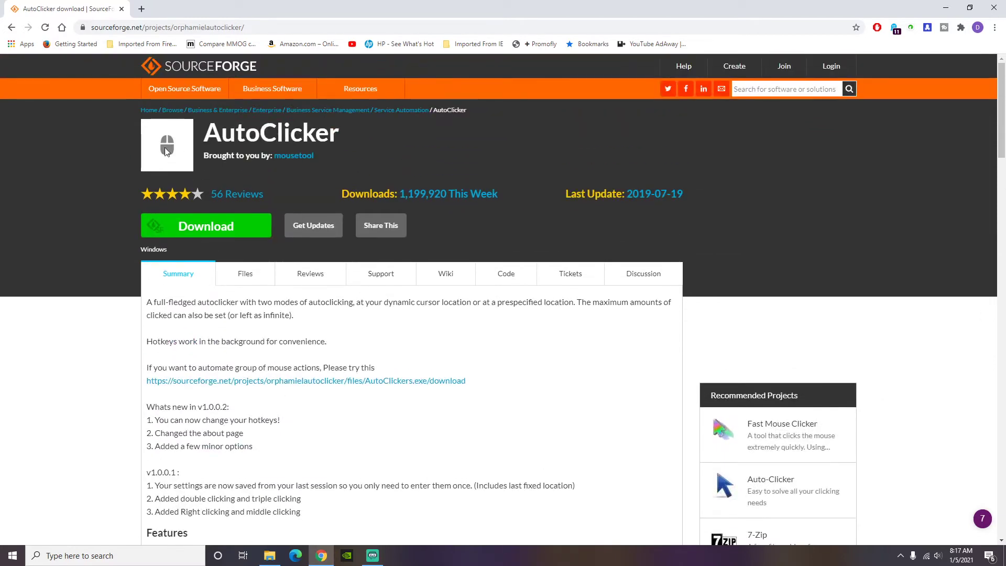
pyautogui.click(222, 232)
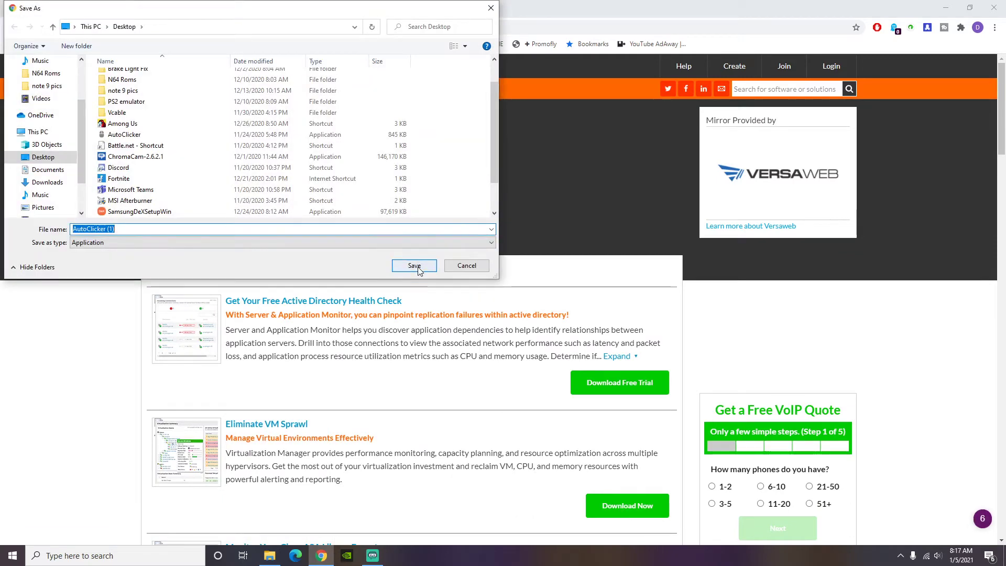
pyautogui.click(414, 266)
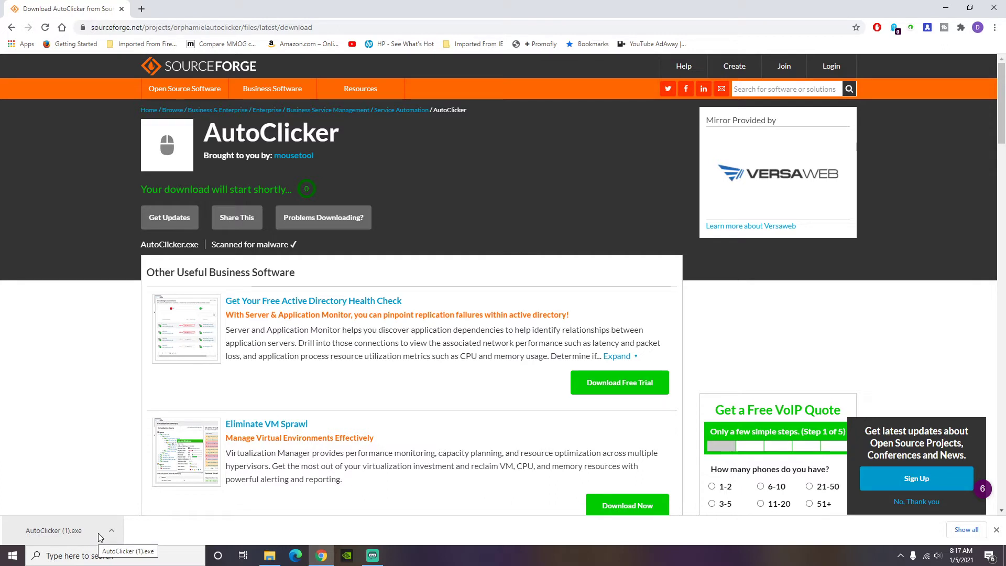
# Step: Launch AutoClicker (1).exe, minimize Chrome, then attempt deleting the in-use desktop copy and cancel
pyautogui.click(99, 535)
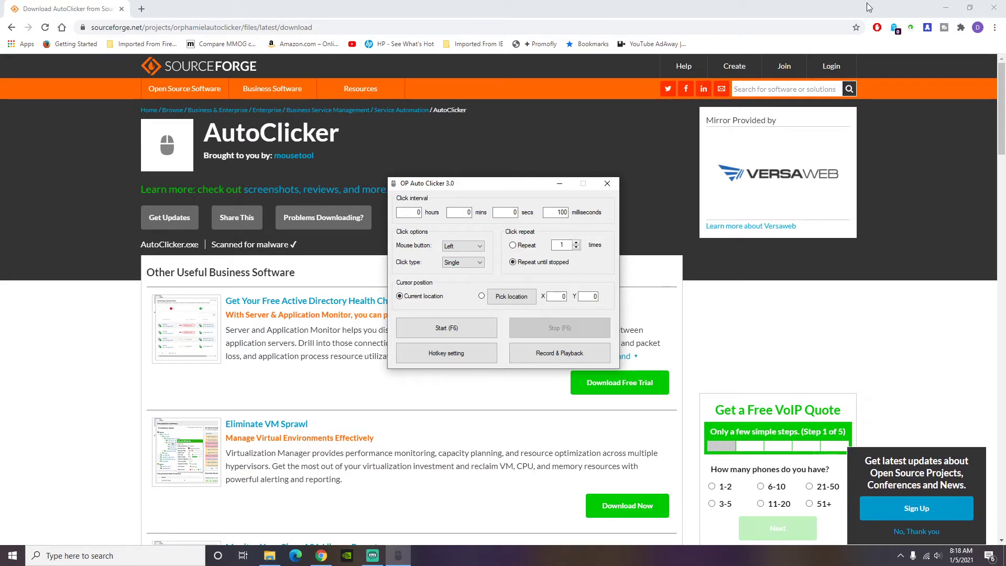
pyautogui.click(946, 8)
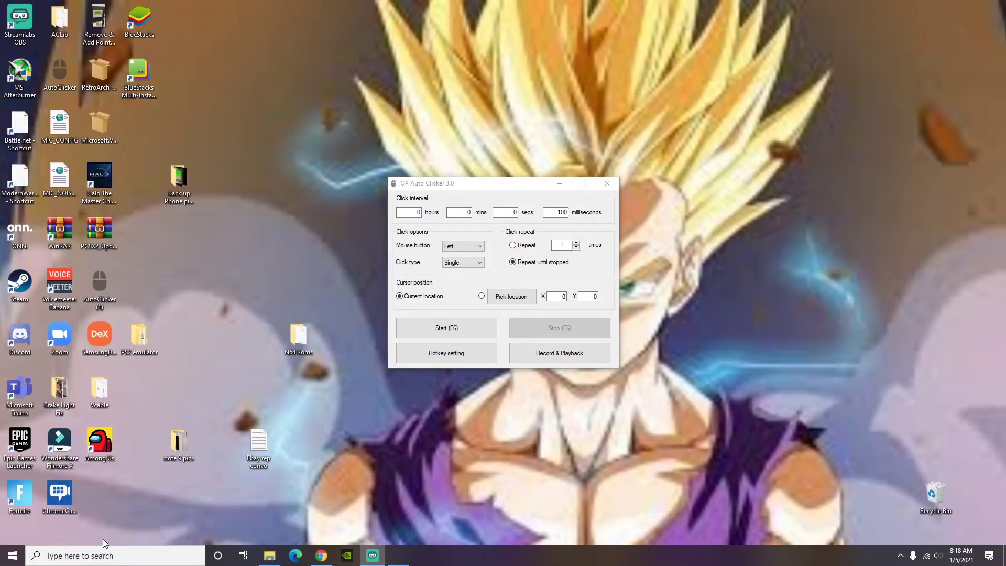
pyautogui.rightClick(100, 297)
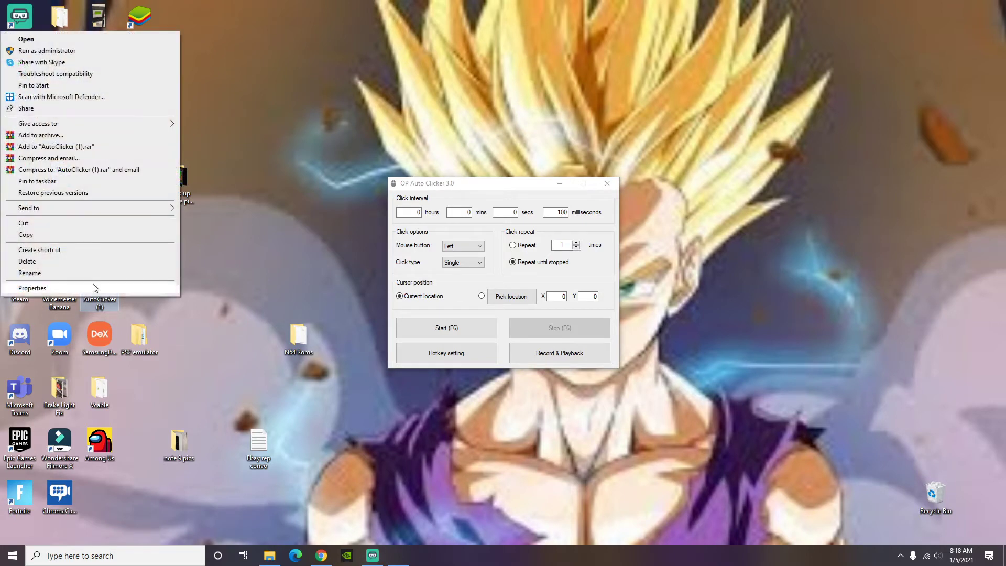
pyautogui.click(32, 262)
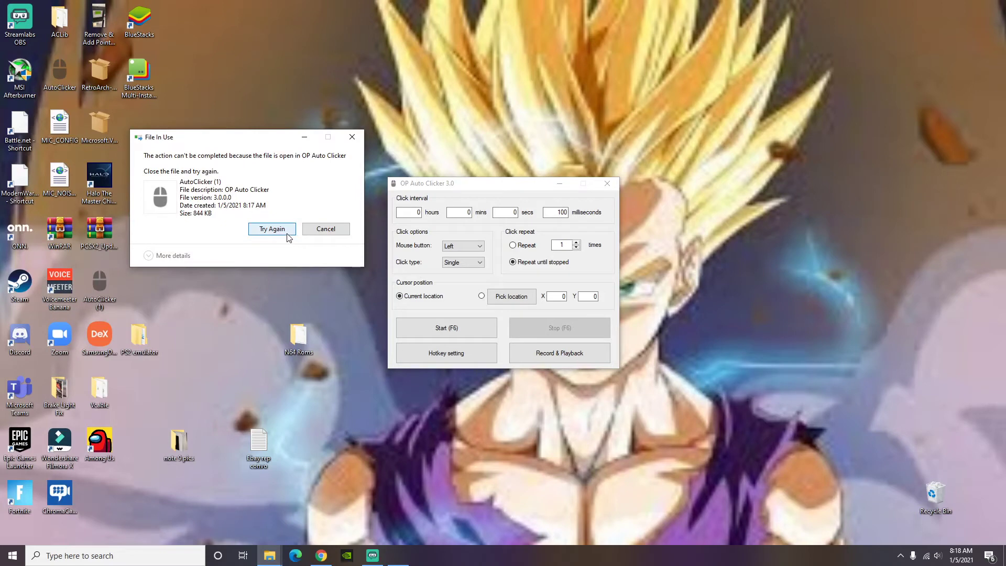
pyautogui.click(325, 229)
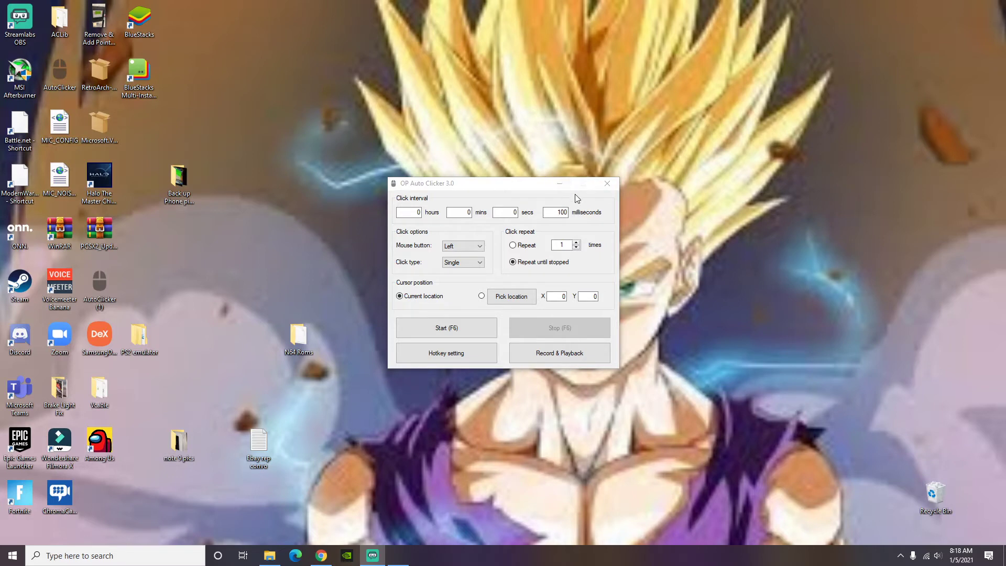
# Step: Change the OP Auto Clicker interval from 100 to 1 millisecond
pyautogui.moveTo(502, 189); pyautogui.dragTo(434, 204)
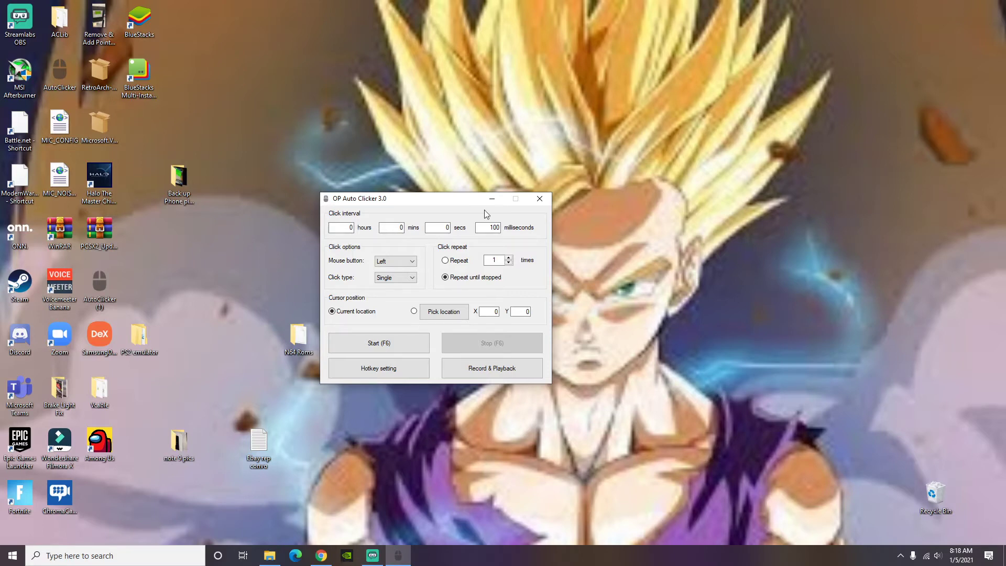
pyautogui.click(498, 227)
# Step: Run the auto clicker at the 1 ms interval, then stop it
pyautogui.moveTo(442, 204)
pyautogui.mouseDown()
pyautogui.moveTo(452, 201)
pyautogui.moveTo(443, 221)
pyautogui.mouseUp()
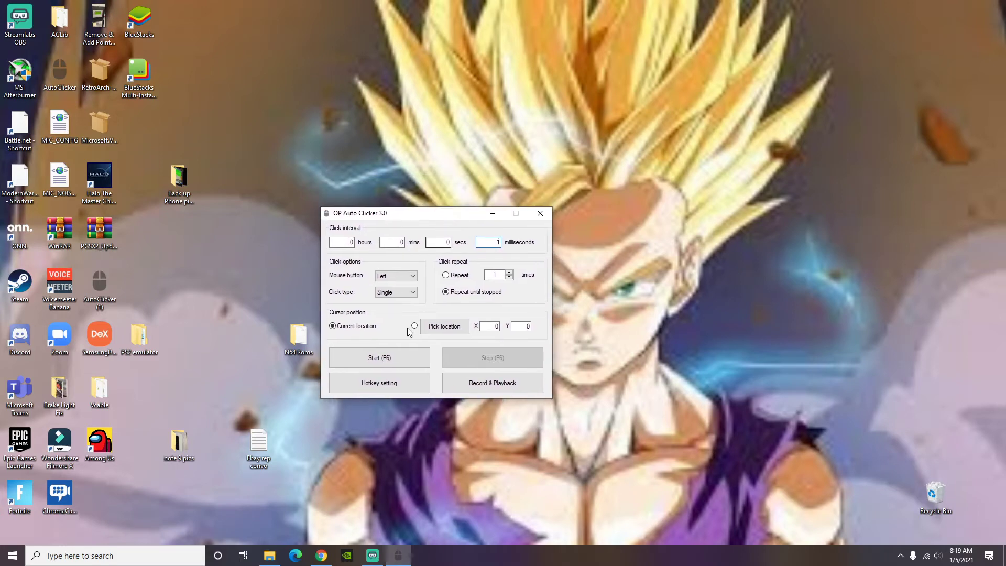
pyautogui.click(393, 357)
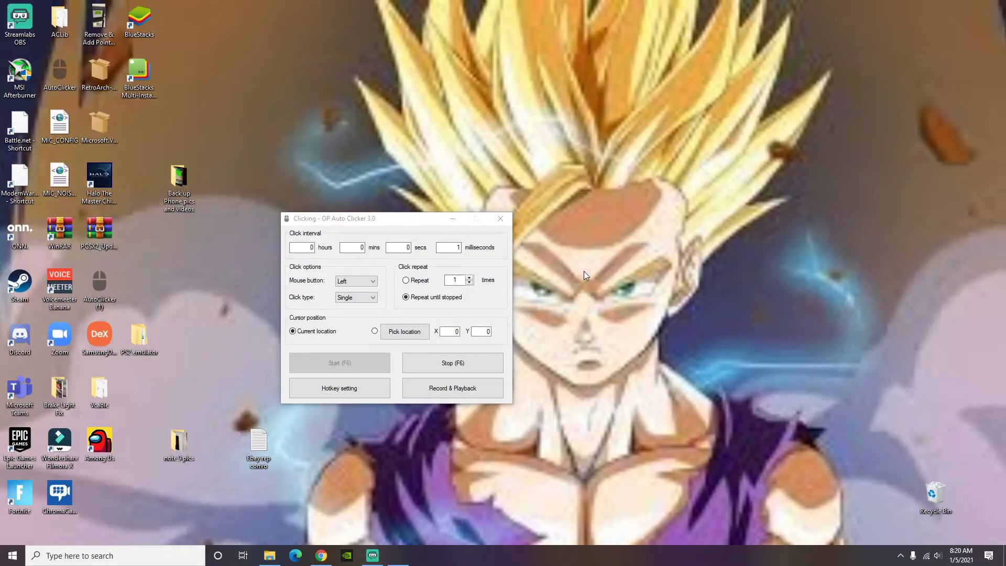
pyautogui.click(566, 312)
# Step: Restore the stopped clicker window, then bring Chrome's SourceForge AutoClicker page back behind it
pyautogui.moveTo(402, 562)
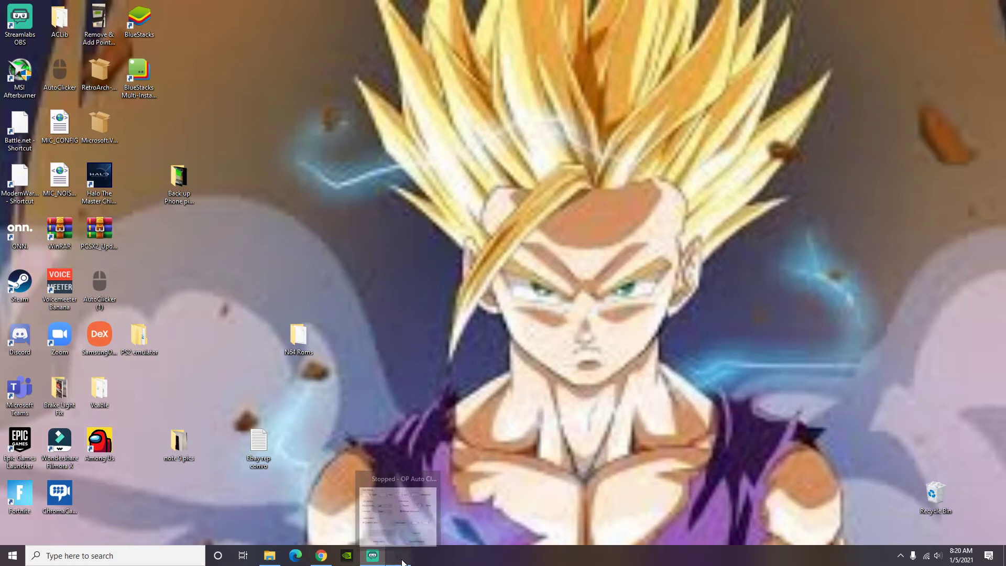
pyautogui.click(404, 559)
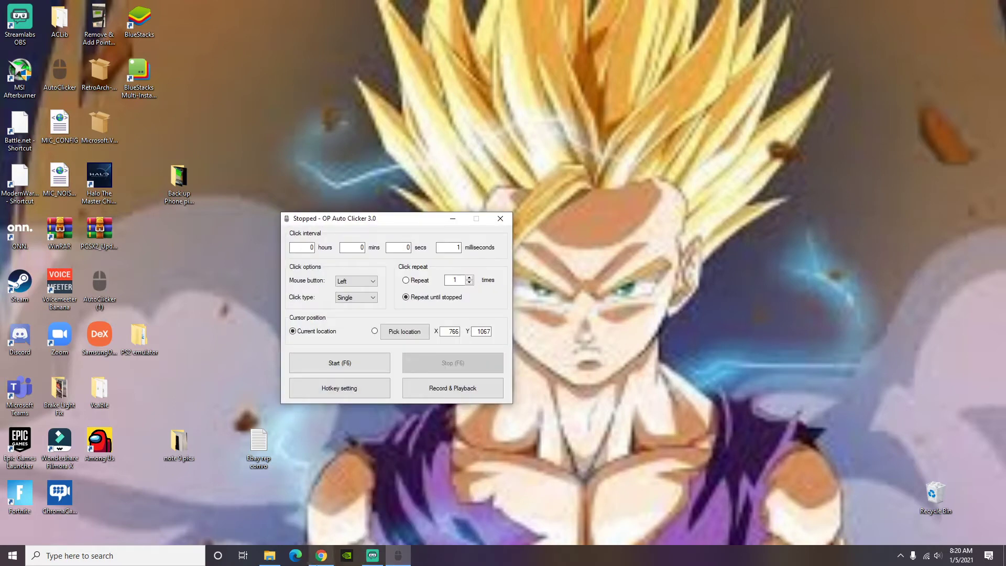
pyautogui.moveTo(321, 560)
pyautogui.click(329, 550)
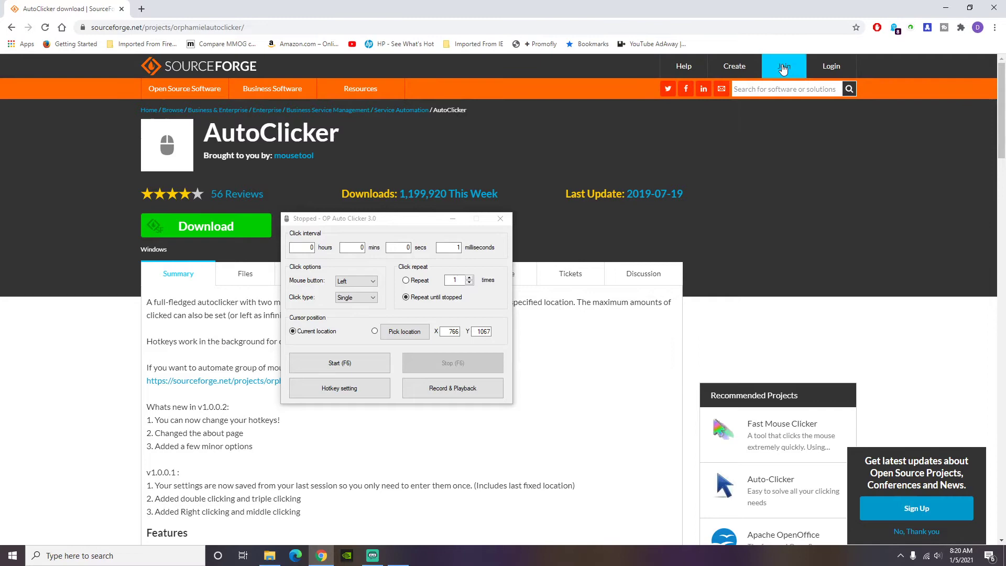
pyautogui.click(946, 8)
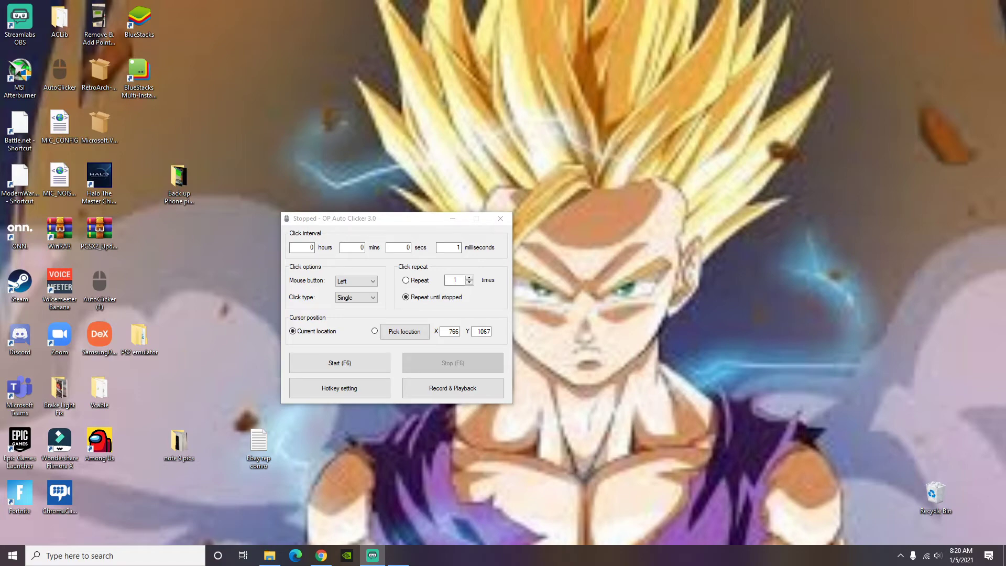
pyautogui.click(323, 556)
# Step: Go to the nowinstock.net Xbox tracker via the 'now' suggestion and move the clicker window left
pyautogui.click(337, 28)
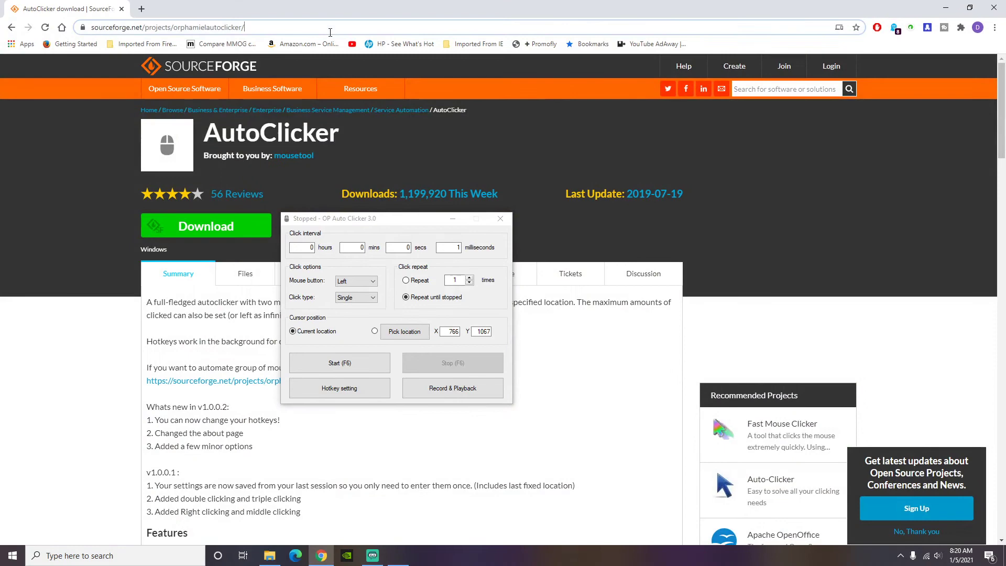
pyautogui.write('now')
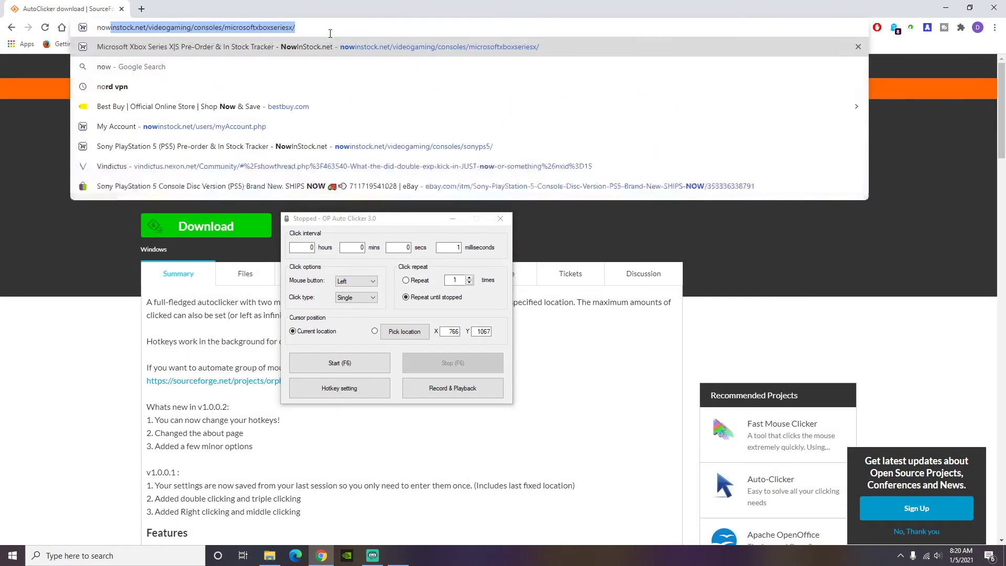
pyautogui.press('Return')
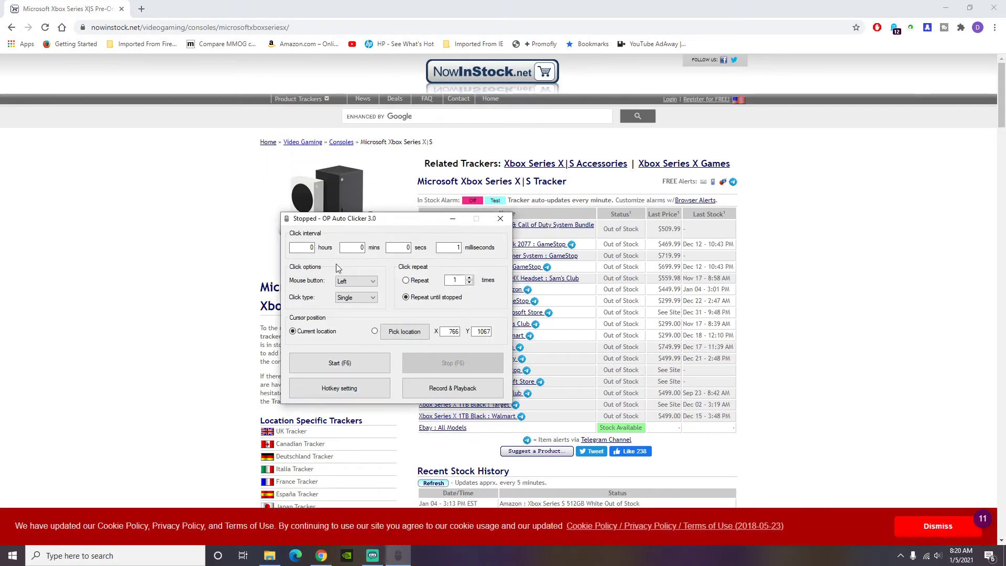
pyautogui.moveTo(408, 216); pyautogui.dragTo(174, 170)
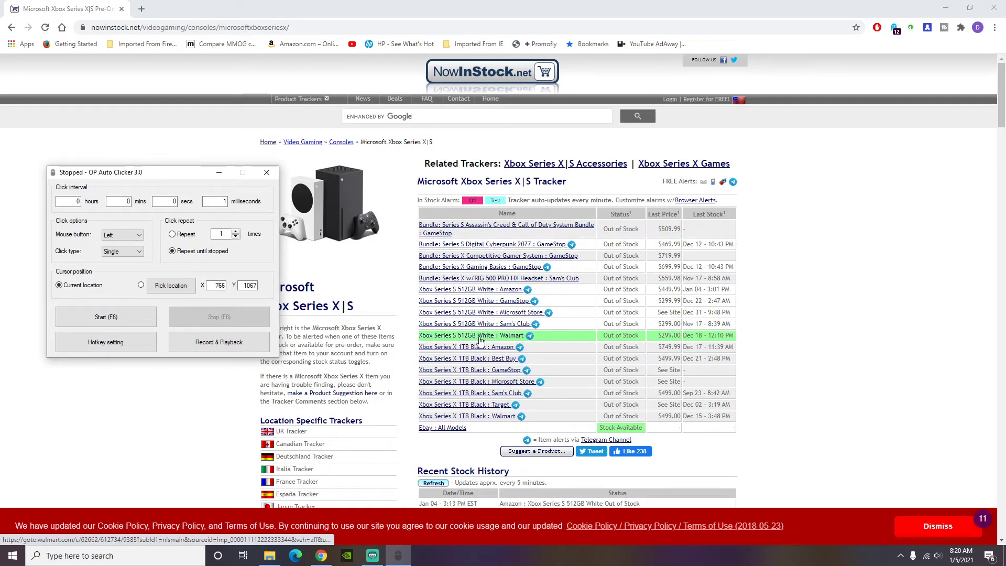
pyautogui.click(498, 314)
# Step: Open the Microsoft Store Xbox Series S listing from the tracker table
pyautogui.click(498, 313)
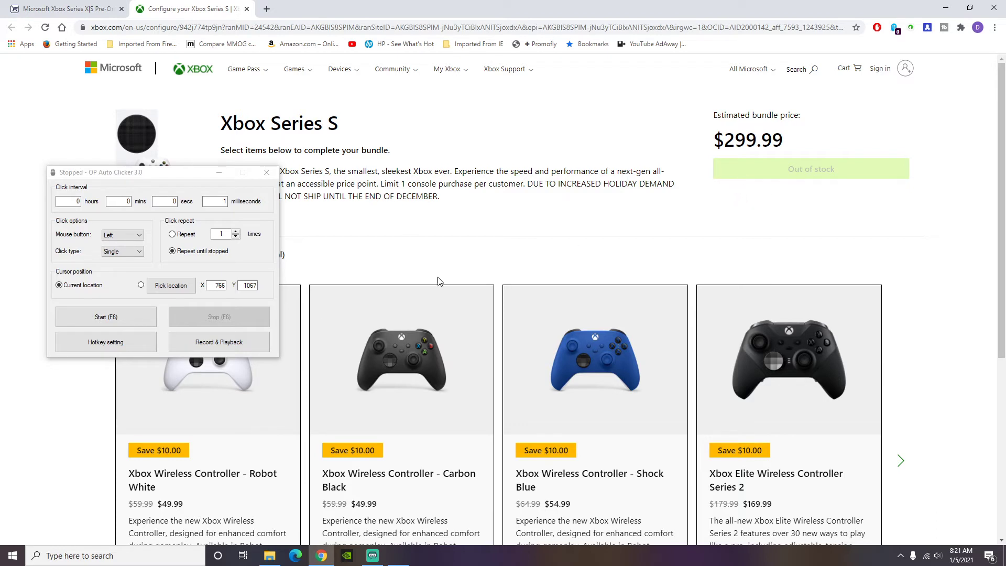
pyautogui.moveTo(173, 173); pyautogui.dragTo(209, 330)
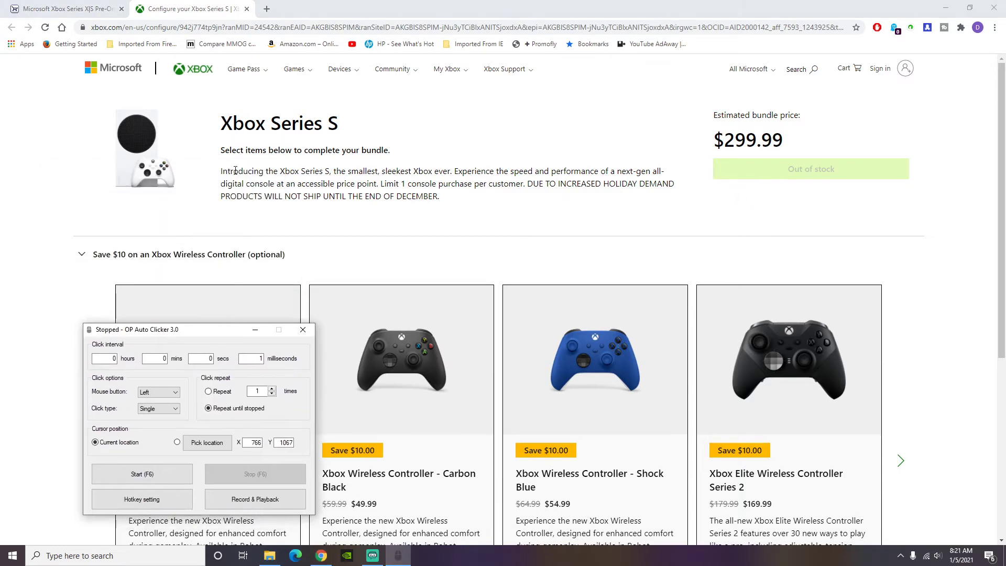
pyautogui.moveTo(223, 171); pyautogui.dragTo(593, 196)
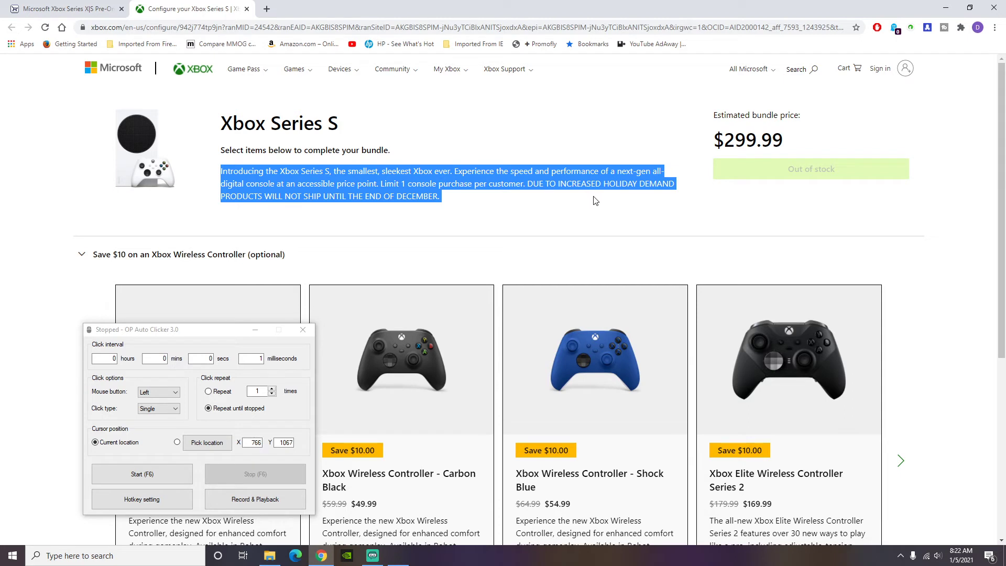
pyautogui.click(595, 200)
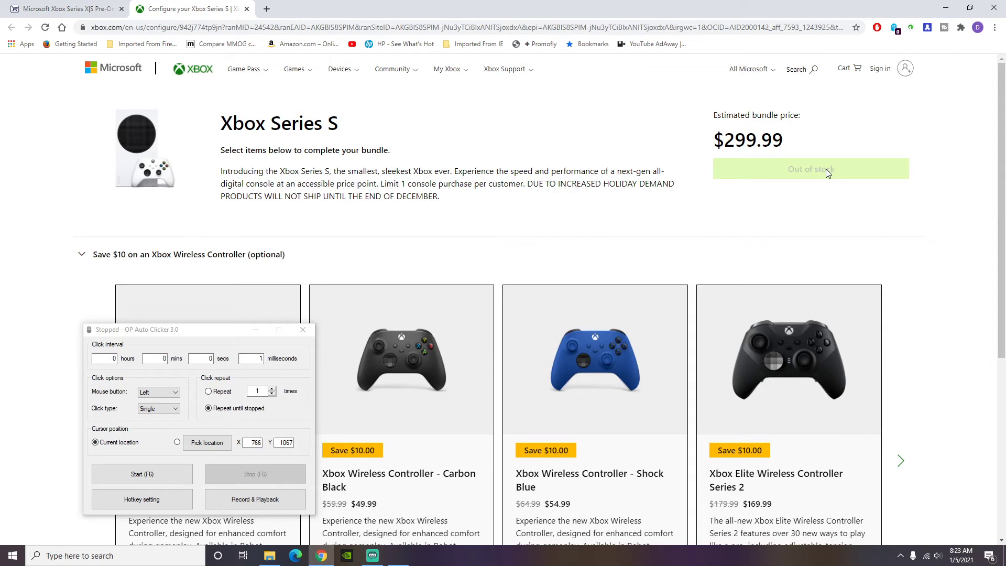
# Step: Start 1 ms clicking on the Out of stock button with F6, then shrink Chrome to a smaller window
pyautogui.press('F6')
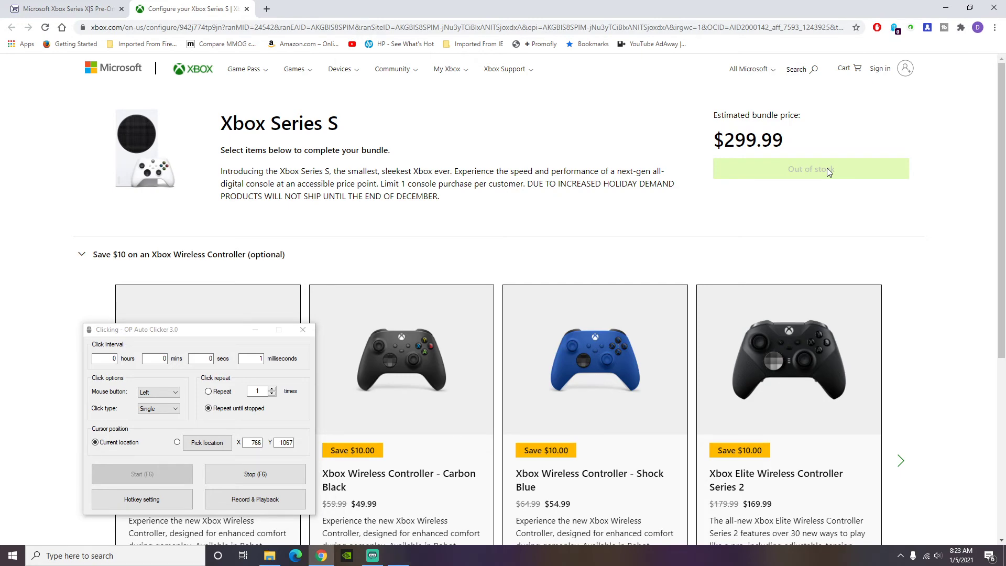
pyautogui.doubleClick(891, 7)
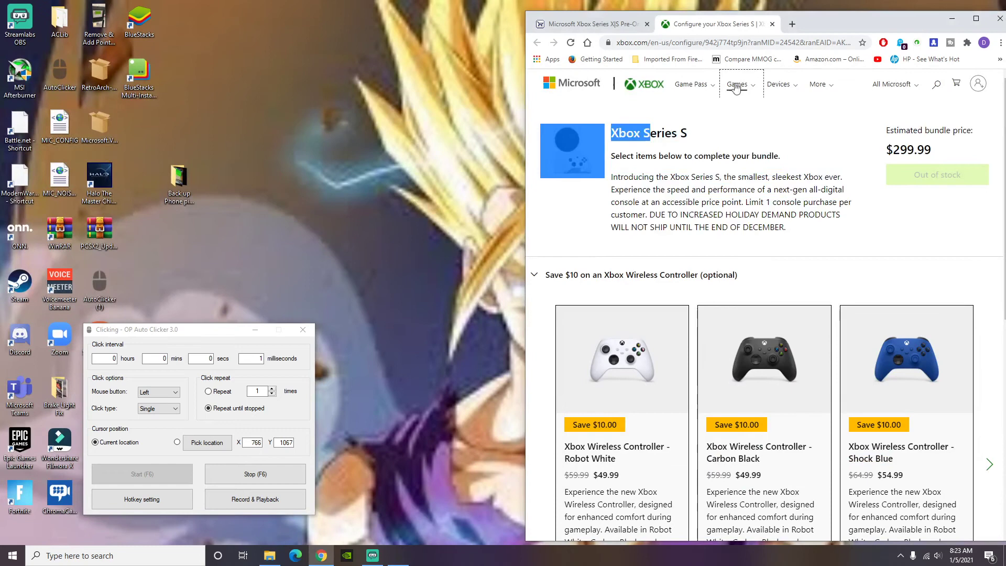
# Step: Minimize Chrome, stop the clicker with F6, and close OP Auto Clicker
pyautogui.click(952, 18)
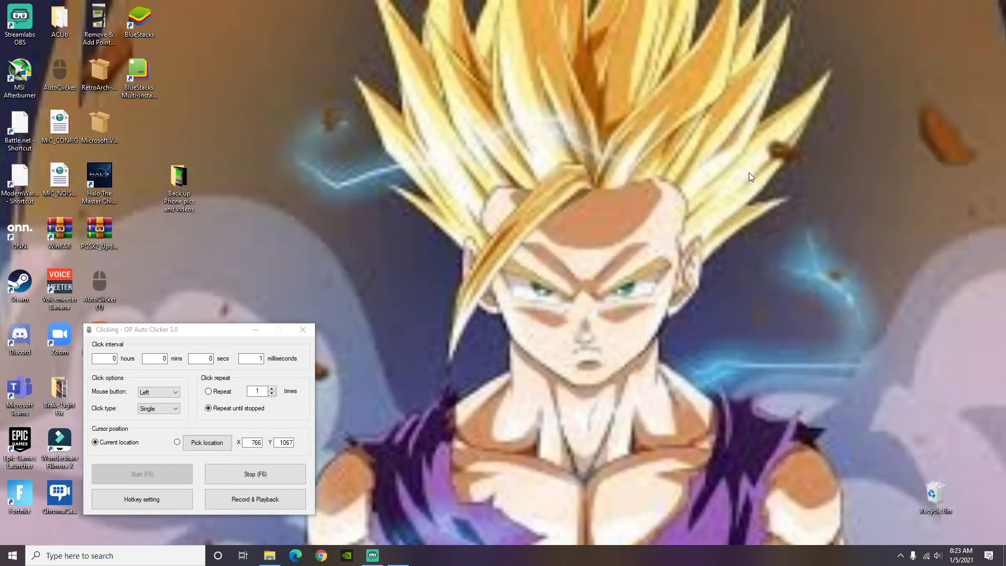
pyautogui.press('F6')
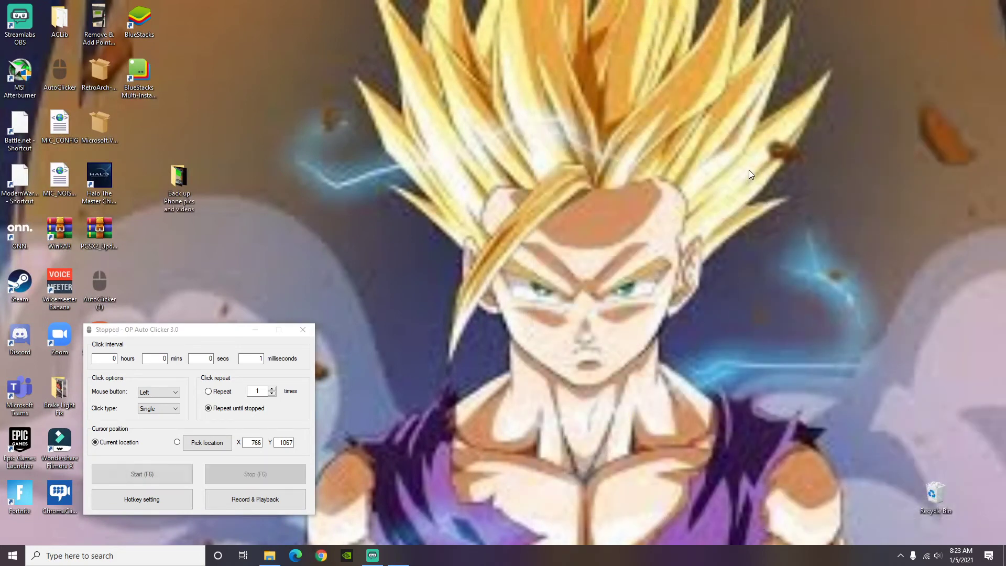
pyautogui.click(312, 328)
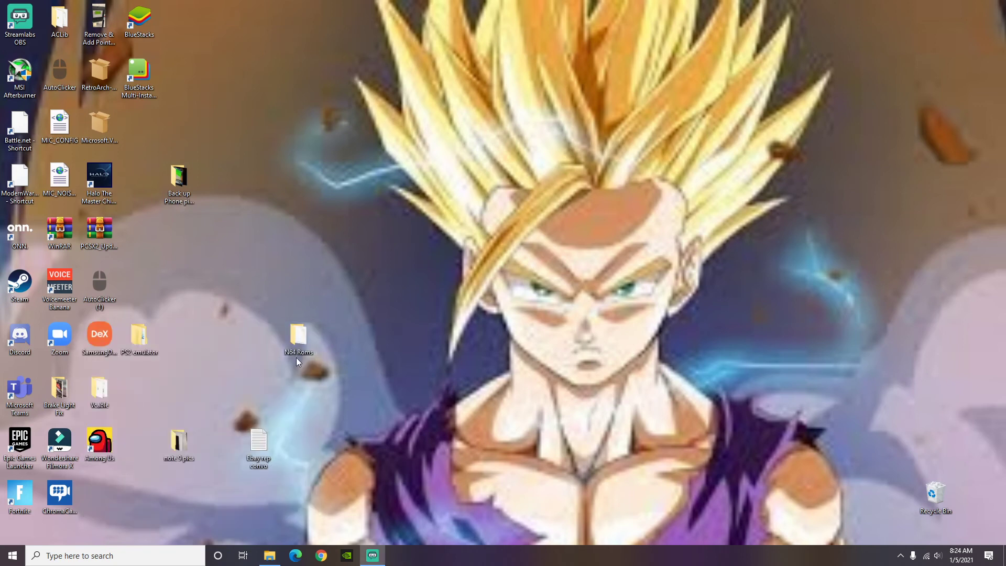